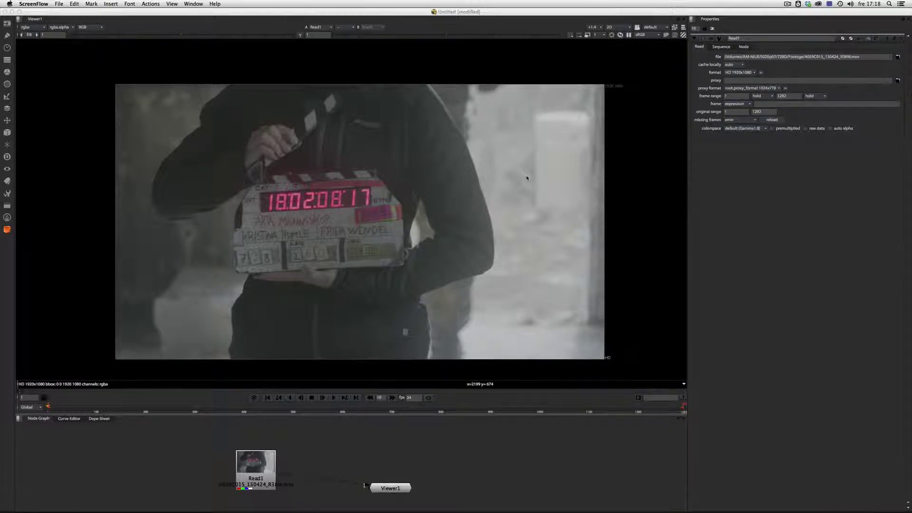
- In ARRI LUT Generator, keep Foundry Nuke as the file format and generate the LogC-to-Rec709 LUT
key("super+Tab")
key("super+Tab")
key("super+Tab")
key("super+Tab")
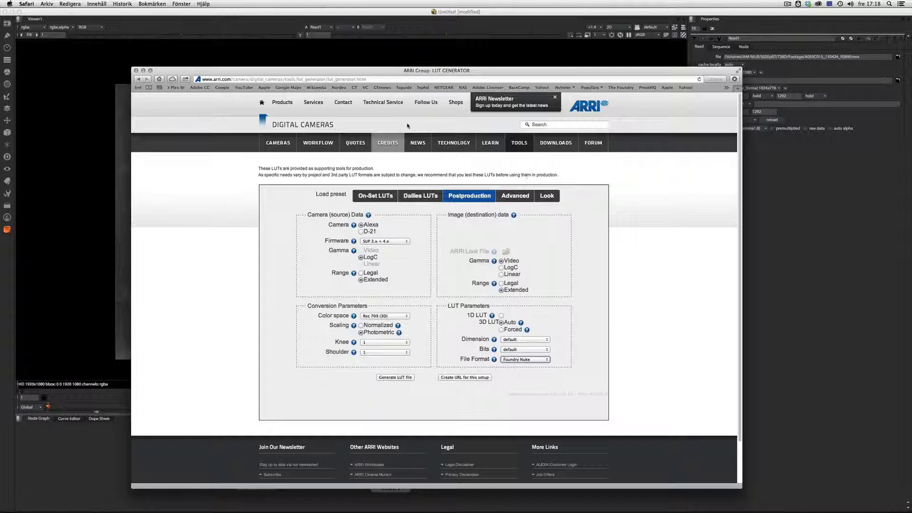
left_click_drag(468, 73, 467, 57)
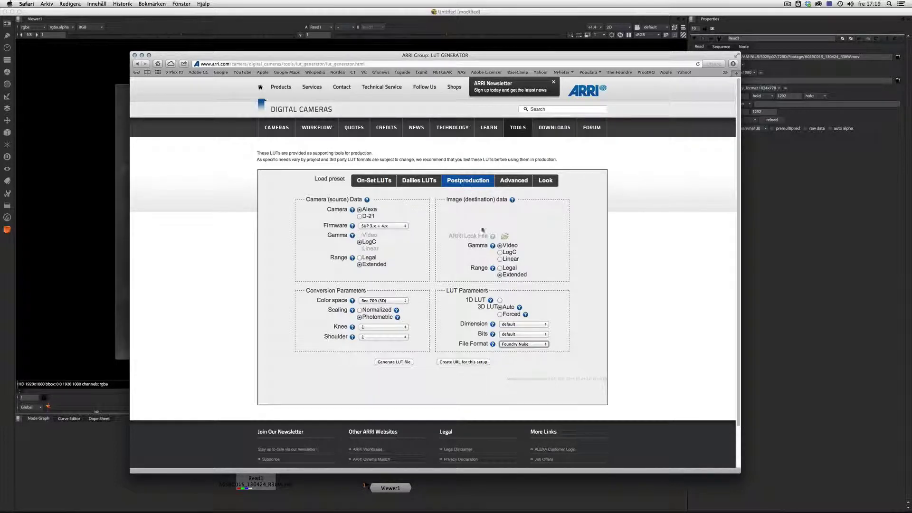
mouse_move(492, 344)
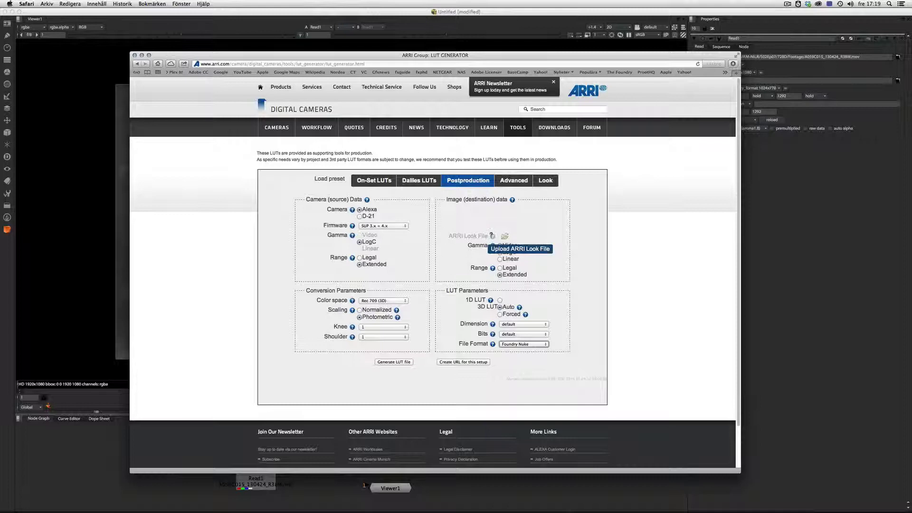
left_click(521, 345)
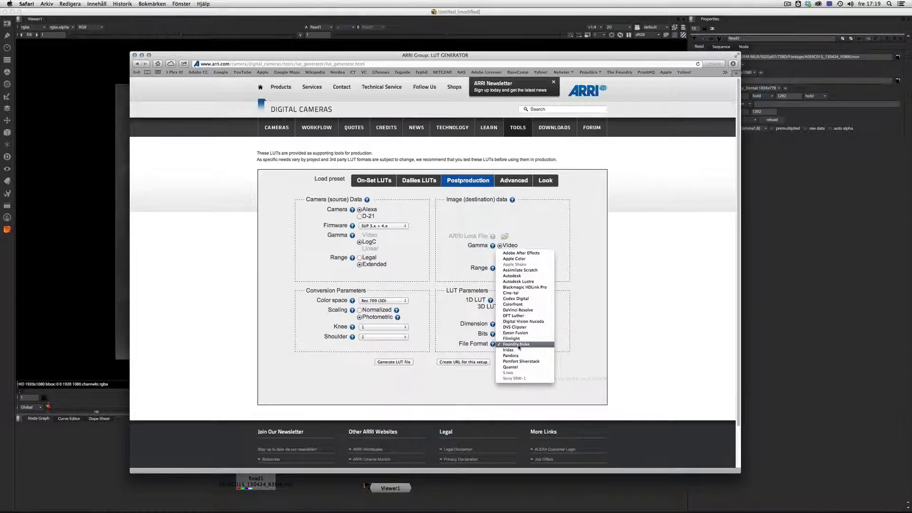
left_click(528, 345)
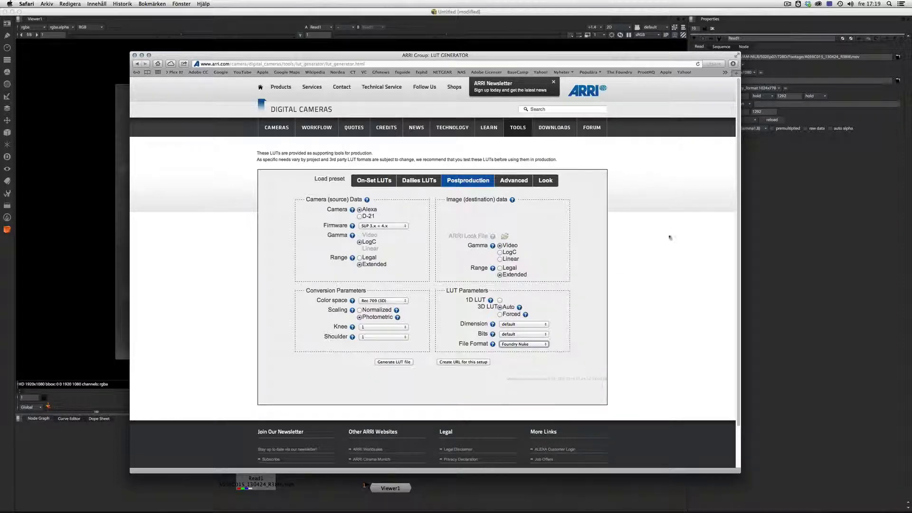
left_click(392, 363)
- In Path Finder, display the contents of AlexaV3_K1S1_LogC2Video_Rec709_EE_nuke3d.cube from ~/.nuke/LUT
key("super+Tab")
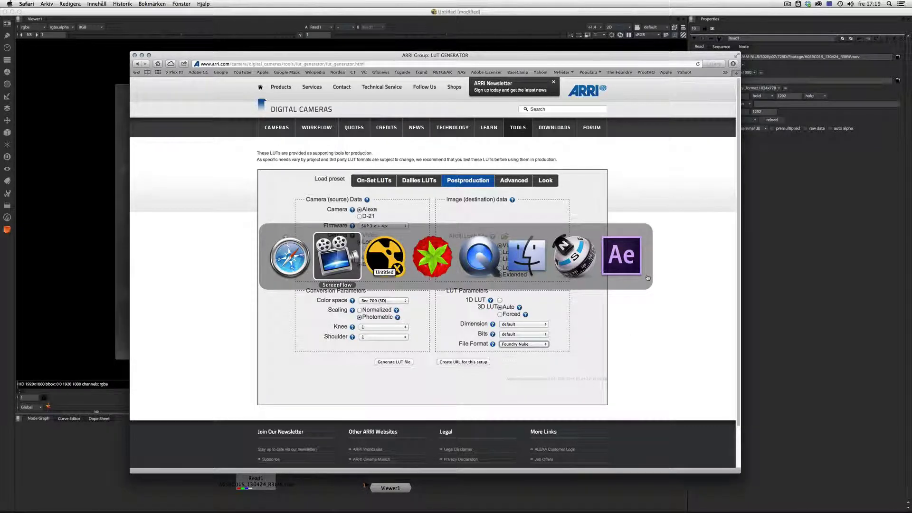
key("super+Tab")
key("super+Tab")
key("super+Tab")
key("super+Tab")
key("super+Tab")
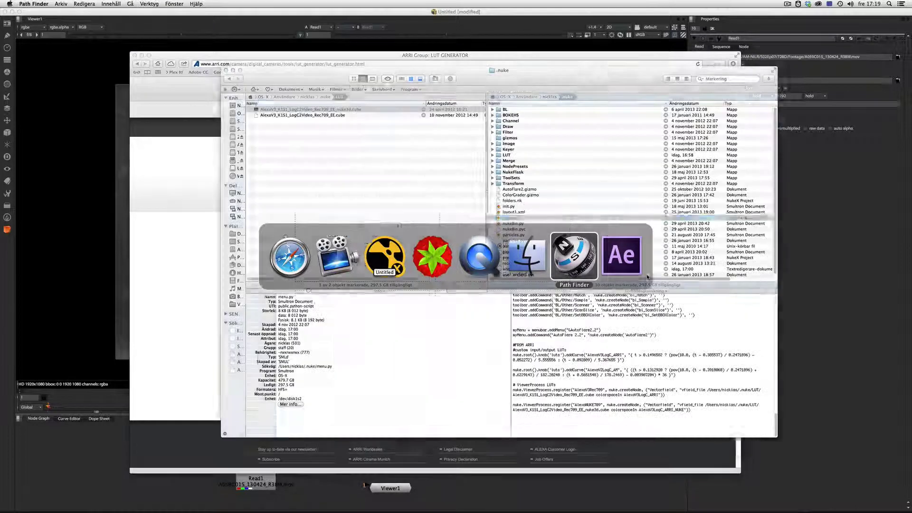
left_click(306, 150)
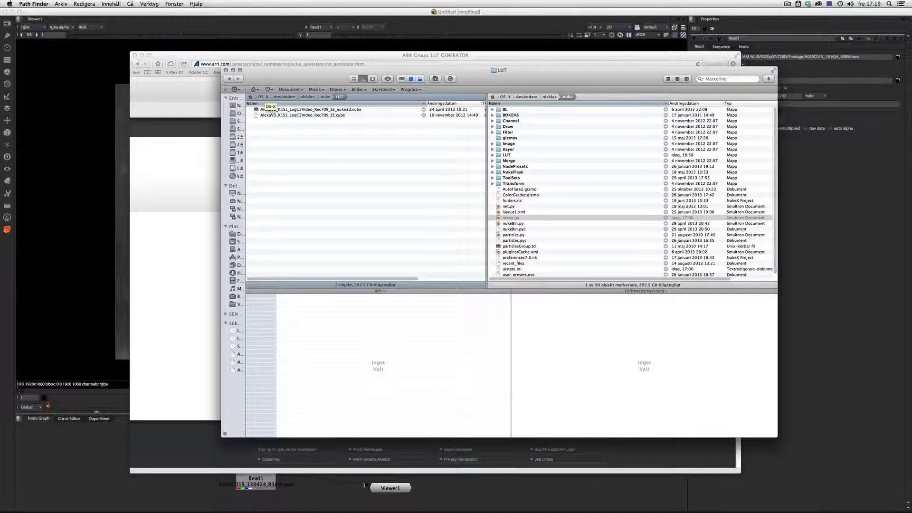
left_click_drag(329, 71, 326, 69)
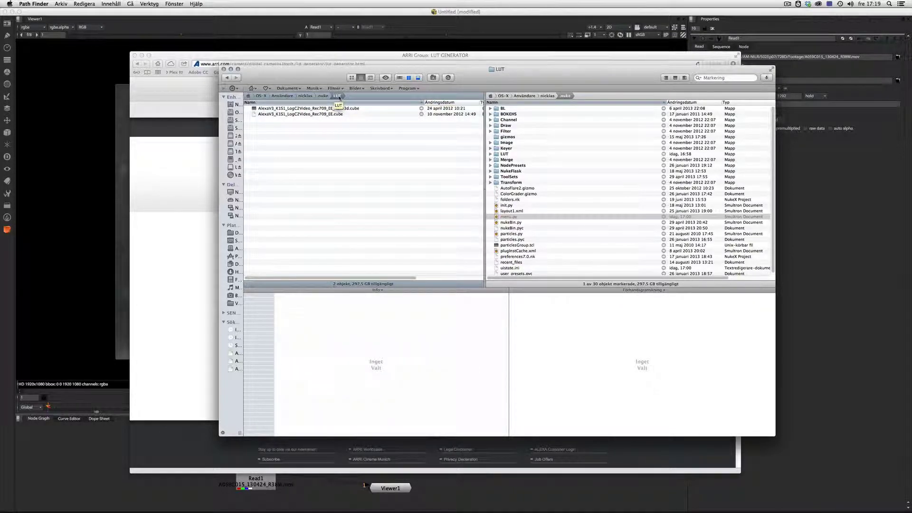
left_click(299, 109)
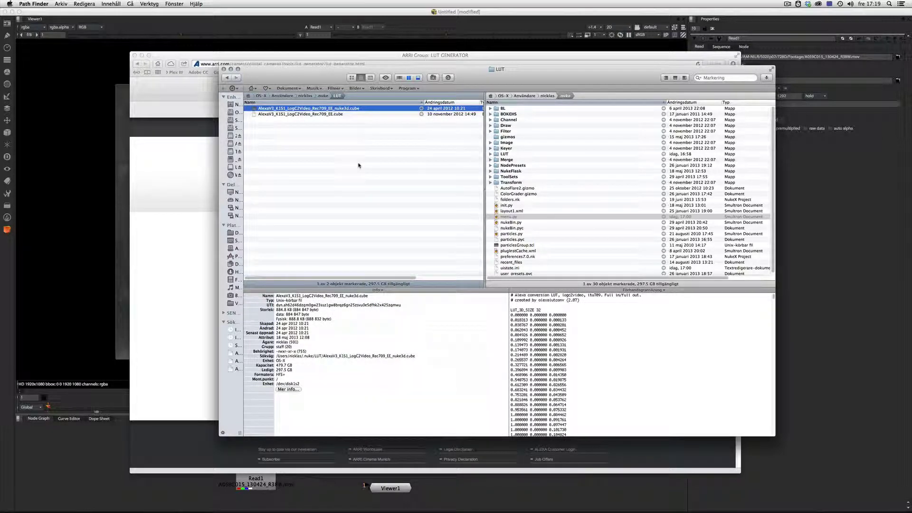
- Move between the LUT and .nuke folders and open a preview of menu.py
left_click(522, 217)
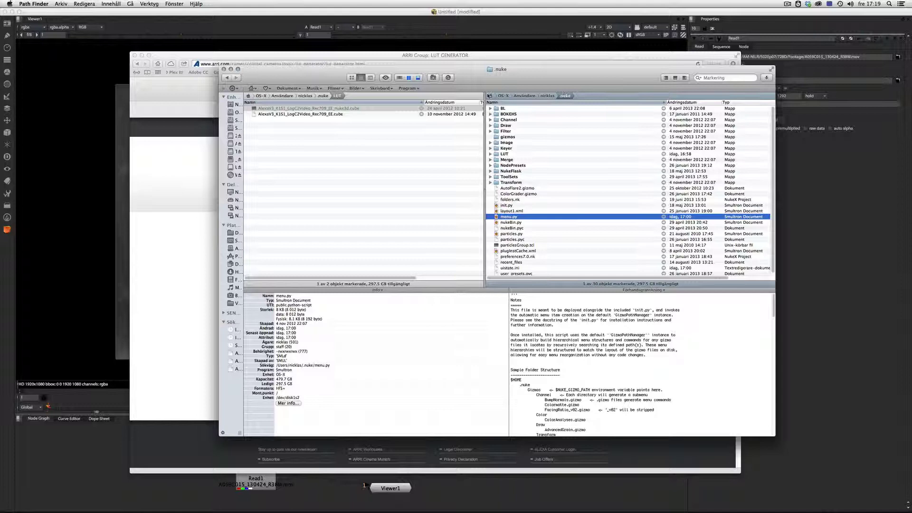
left_click(443, 101)
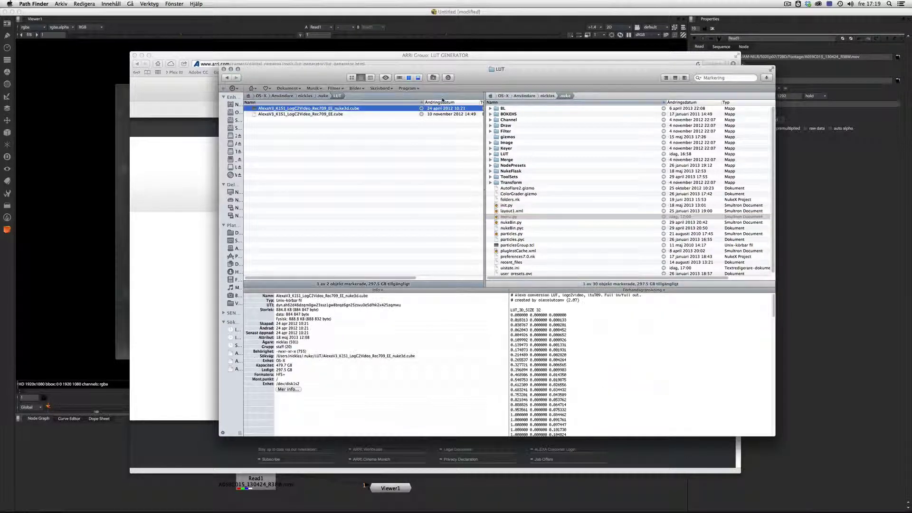
left_click(323, 96)
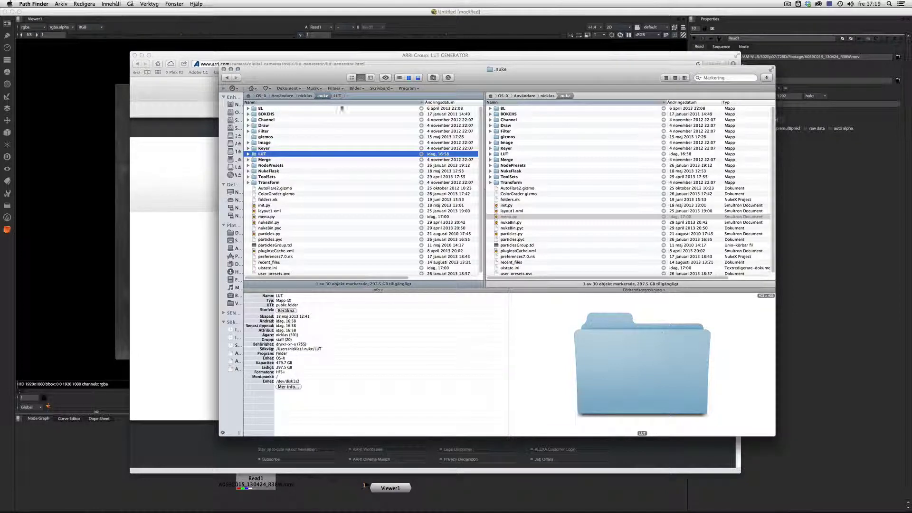
left_click(337, 96)
left_click(564, 96)
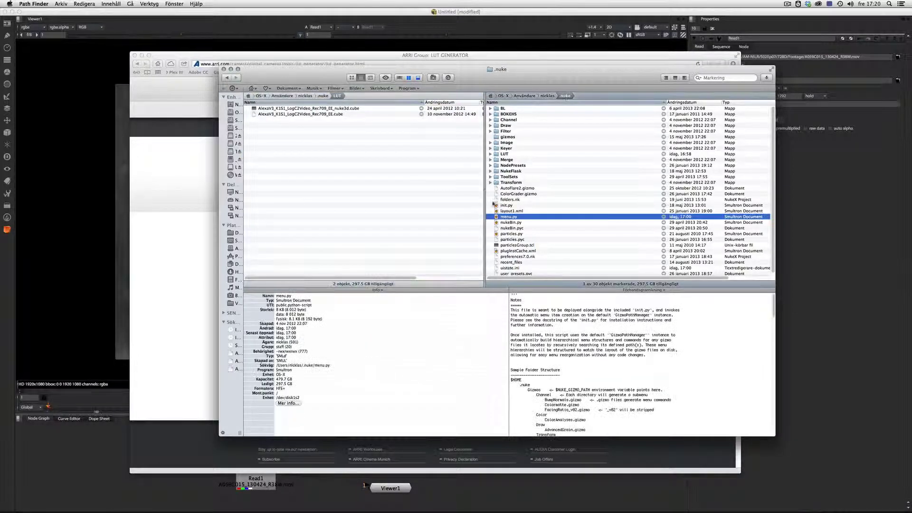
left_click(509, 216)
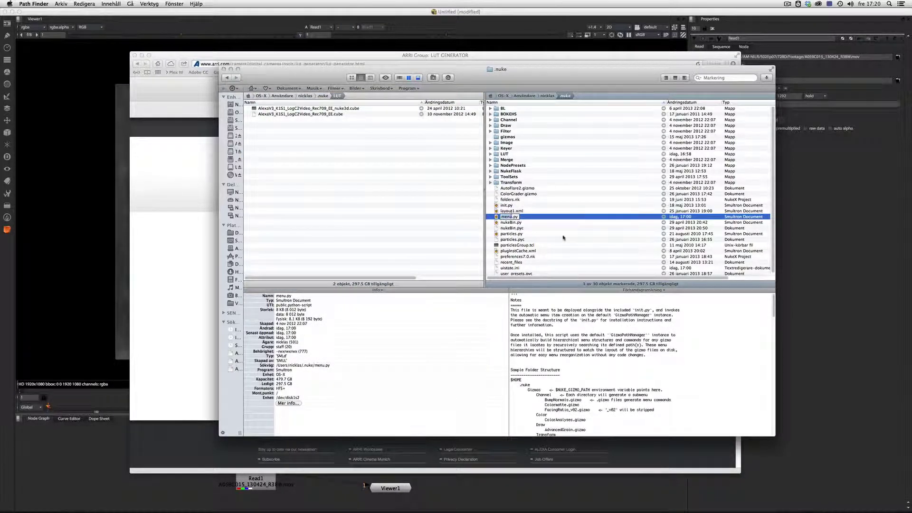
- Copy the last nuke.ViewerProcess.register line at the end of menu.py
scroll(641, 366, "down", 20)
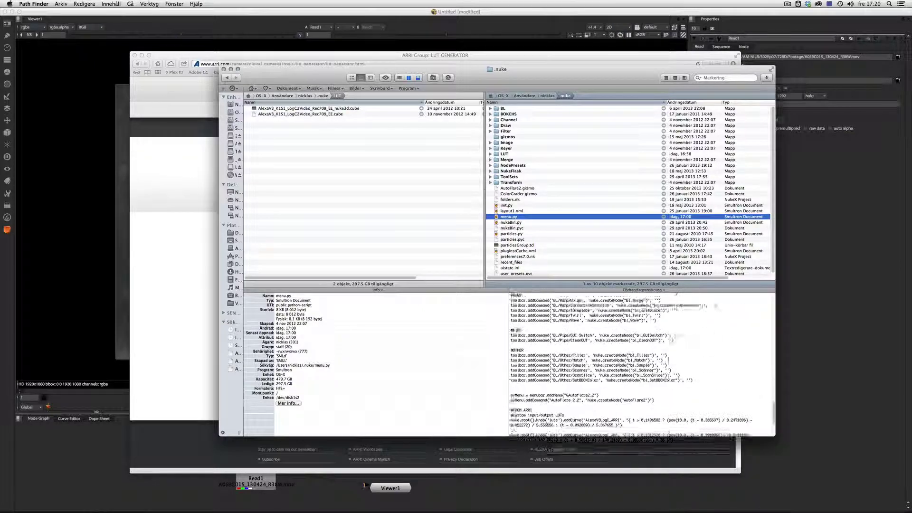
scroll(668, 359, "down", 5)
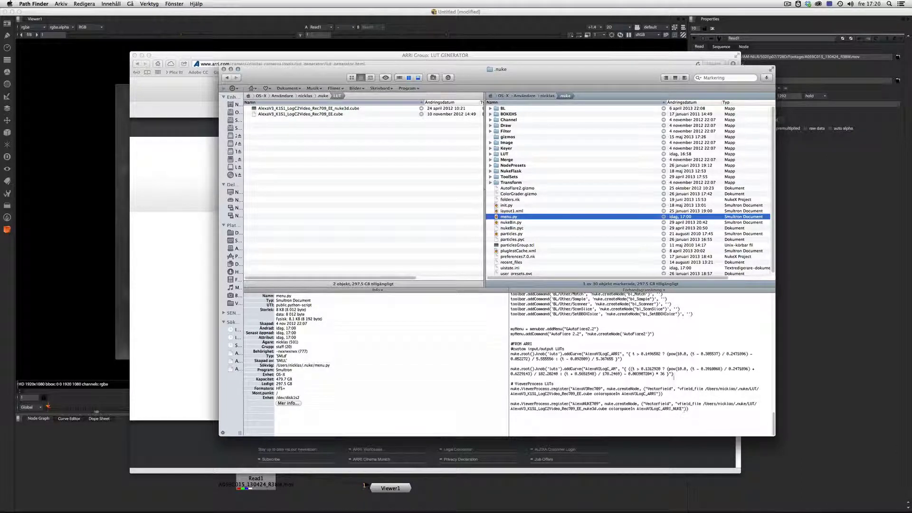
left_click_drag(690, 410, 507, 403)
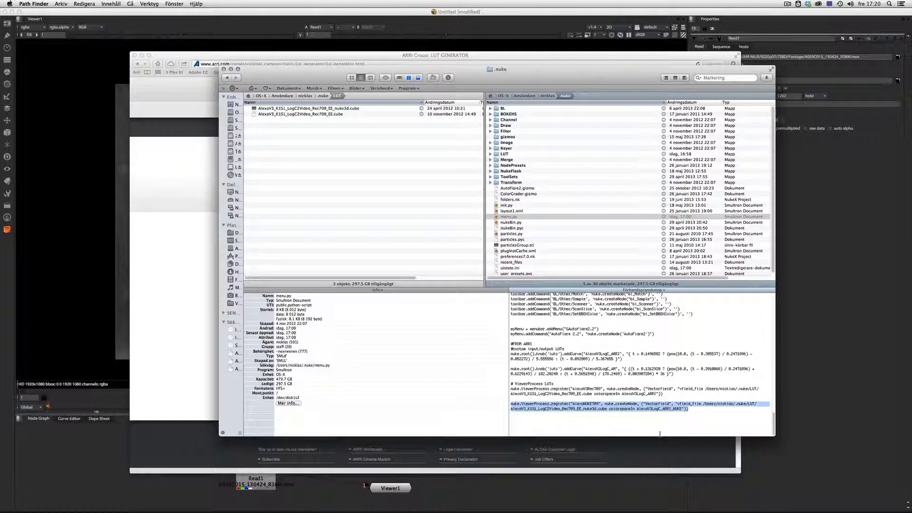
key("super+c")
key("super+Tab")
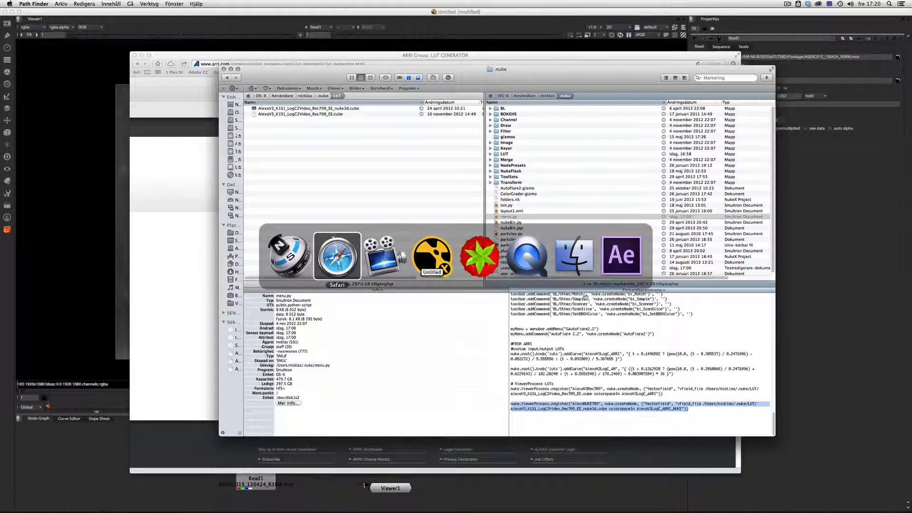
- Paste the copied register line at the end of menu.py and check its LUT path
left_click(470, 257)
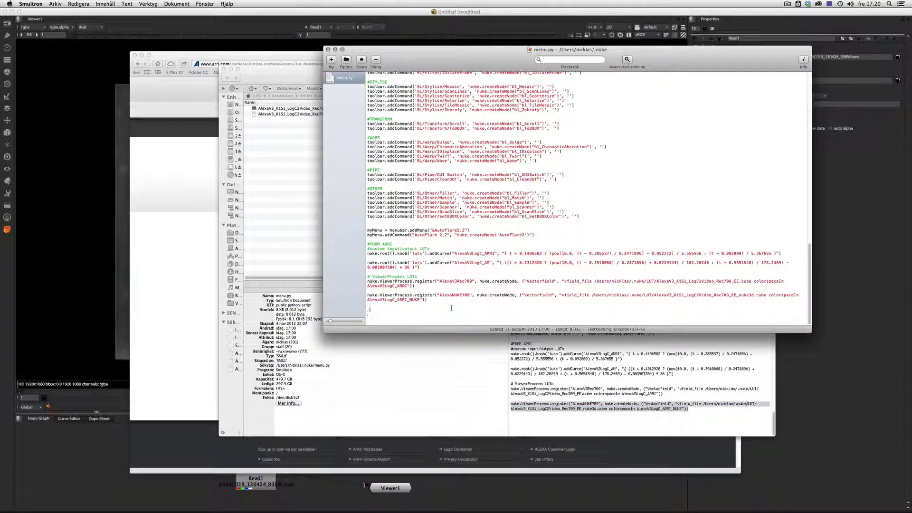
left_click_drag(406, 309, 522, 328)
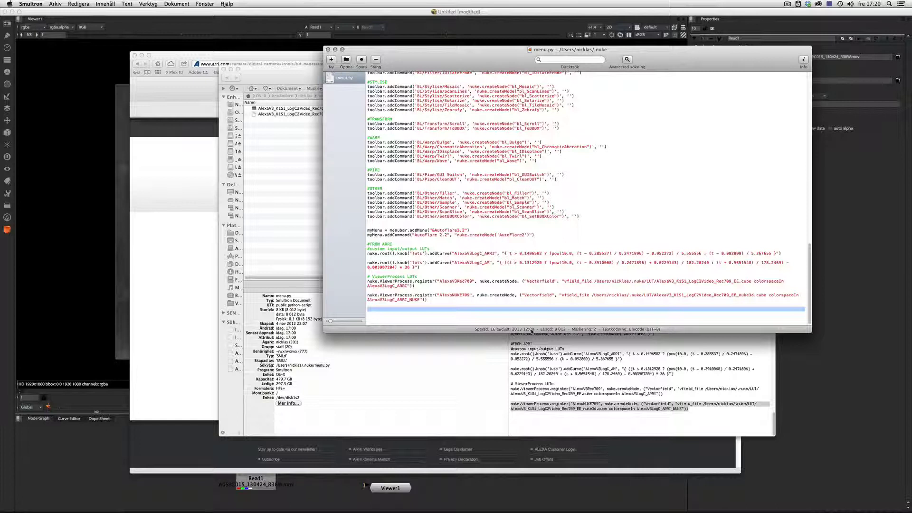
key("super+v")
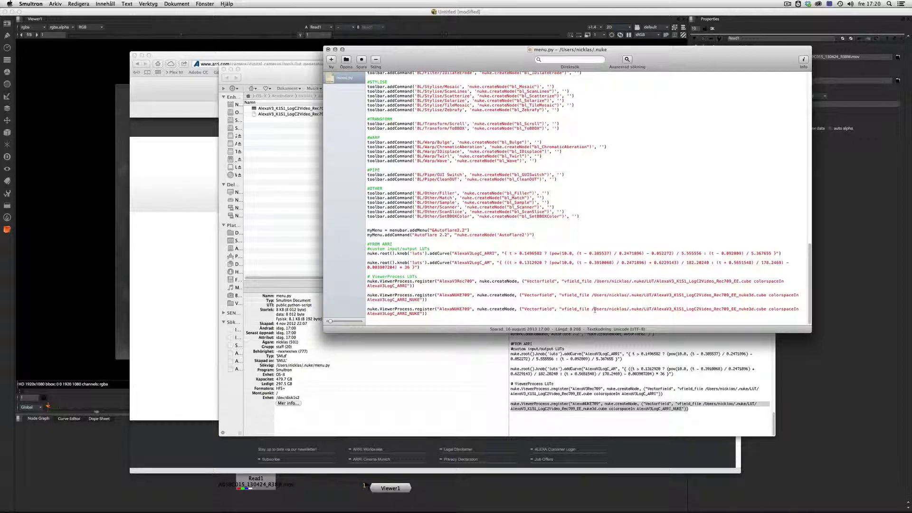
left_click_drag(594, 309, 632, 309)
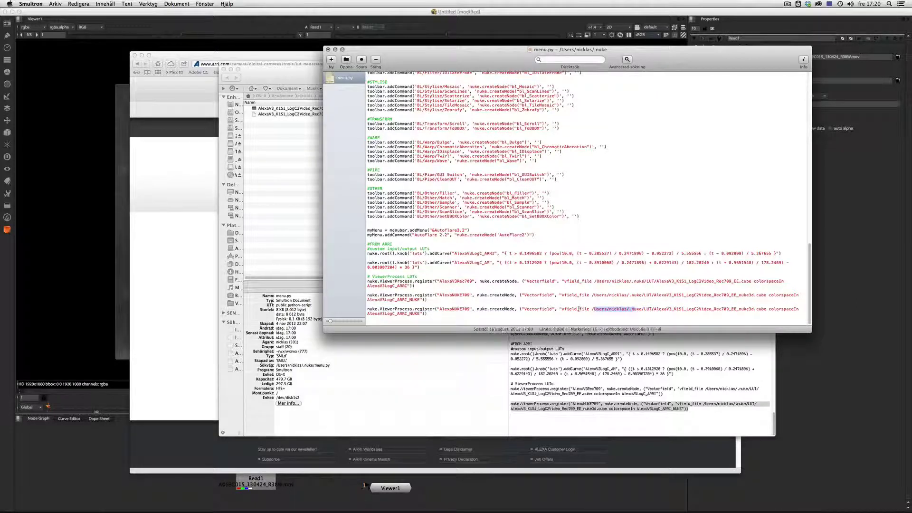
left_click(614, 312)
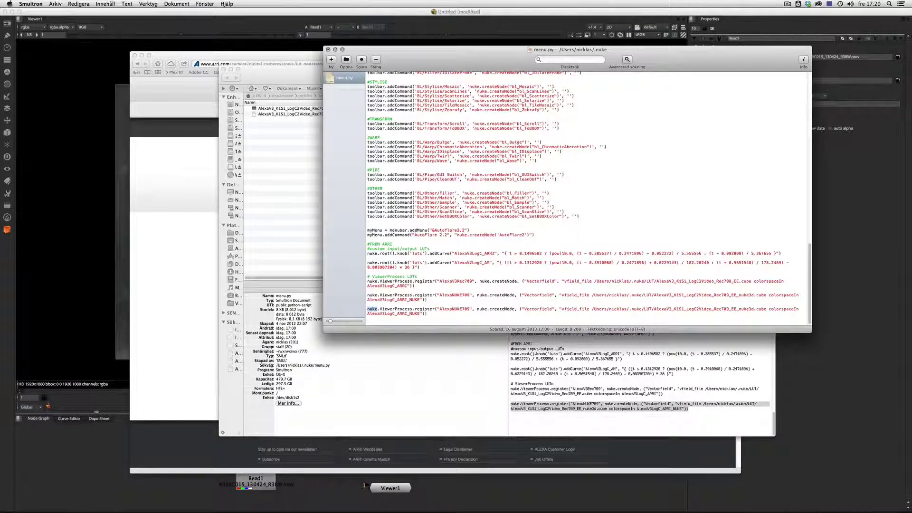
- Delete the pasted duplicate line, leaving two ViewerProcess registrations in menu.py
double_click(373, 309)
left_click_drag(465, 322, 344, 306)
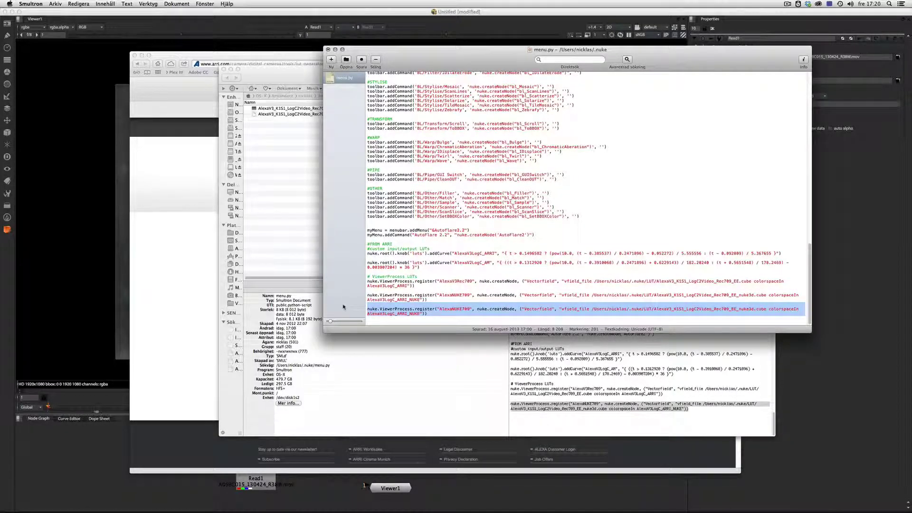
key("BackSpace")
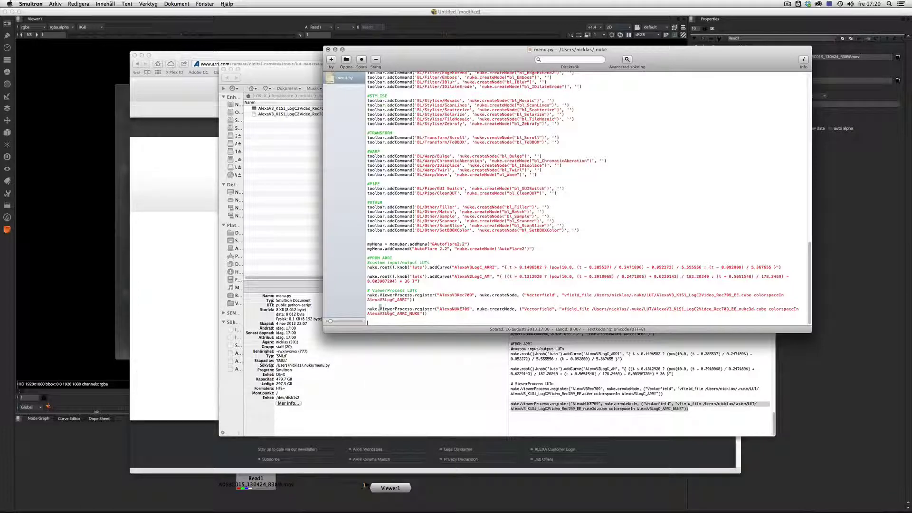
left_click_drag(367, 309, 411, 309)
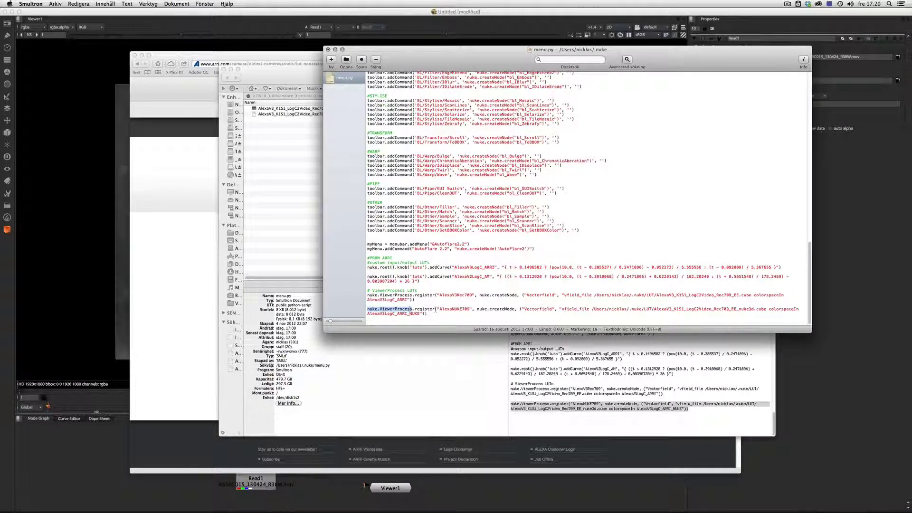
left_click(464, 317)
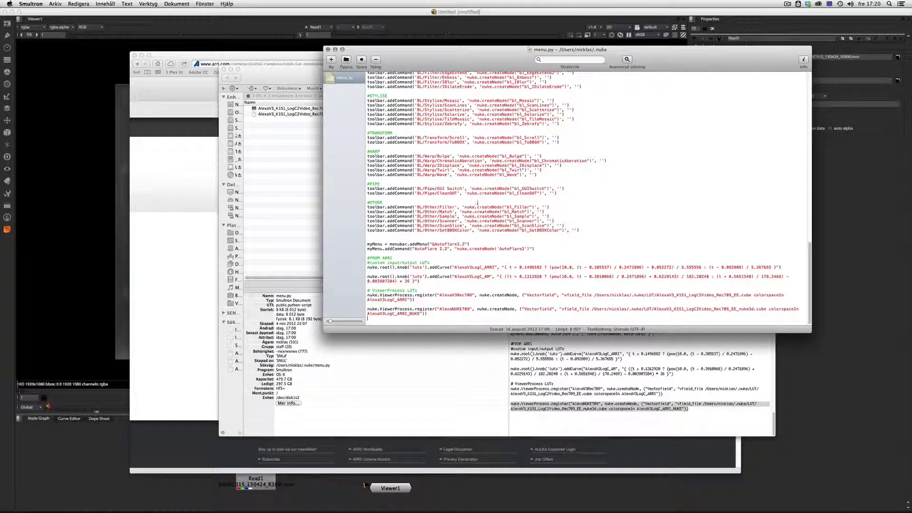
left_click(497, 13)
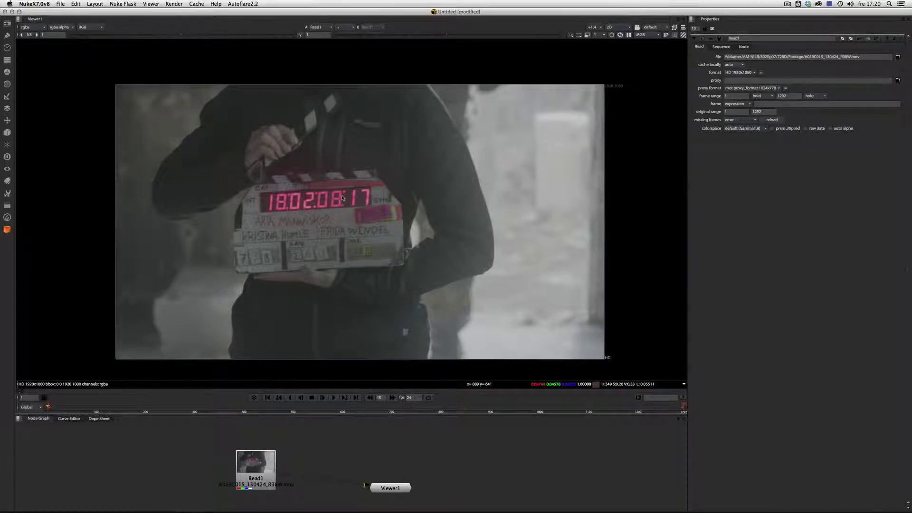
- Select the Read1 node to confirm its colorspace is still Gamma1.8
mouse_move(257, 464)
left_mouse_down()
mouse_move(274, 461)
mouse_move(249, 468)
left_mouse_up()
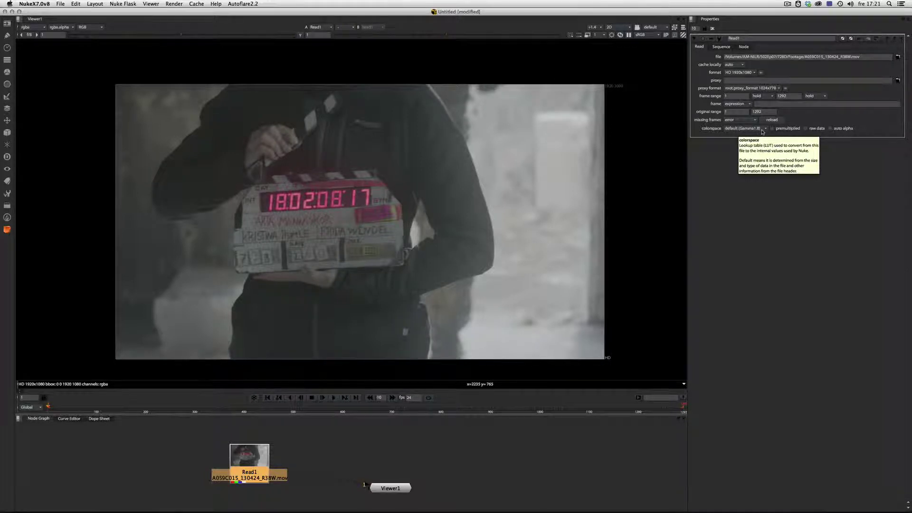
- Bring up the A059C015 clip in QuickTime Player, then switch to After Effects
key("super+Tab")
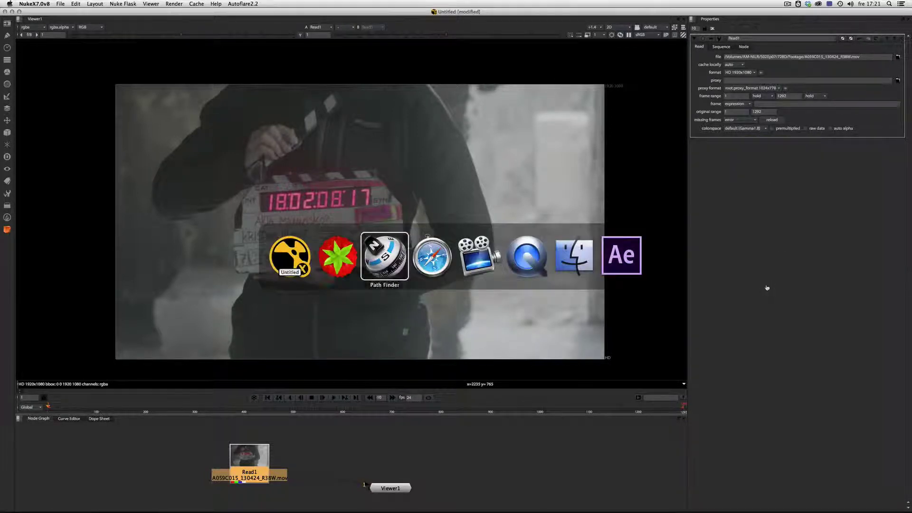
key("super+Tab")
key("super+Tab")
key("super+Tab")
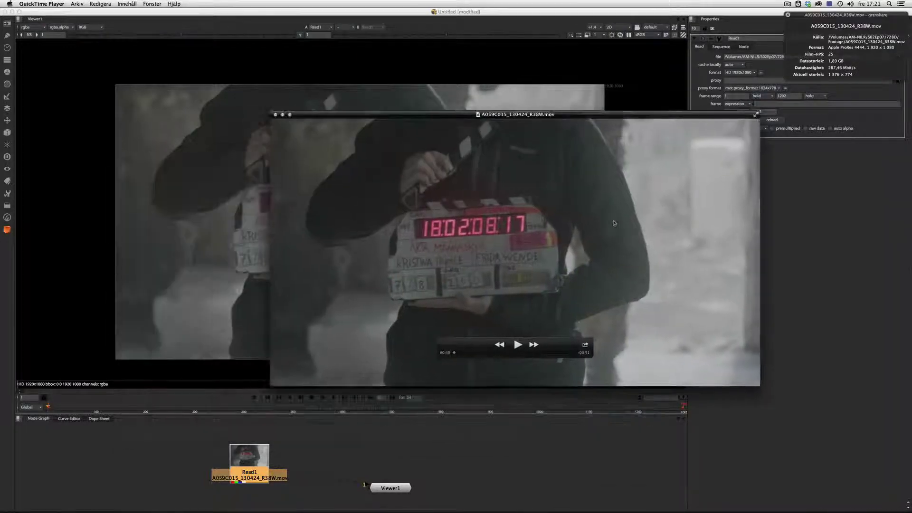
mouse_move(615, 223)
left_mouse_down()
mouse_move(394, 265)
mouse_move(388, 213)
mouse_move(459, 190)
mouse_move(626, 232)
left_mouse_up()
key("super+Tab")
key("super+Tab")
key("super+Tab")
key("super+Tab")
key("super+Tab")
key("super+Tab")
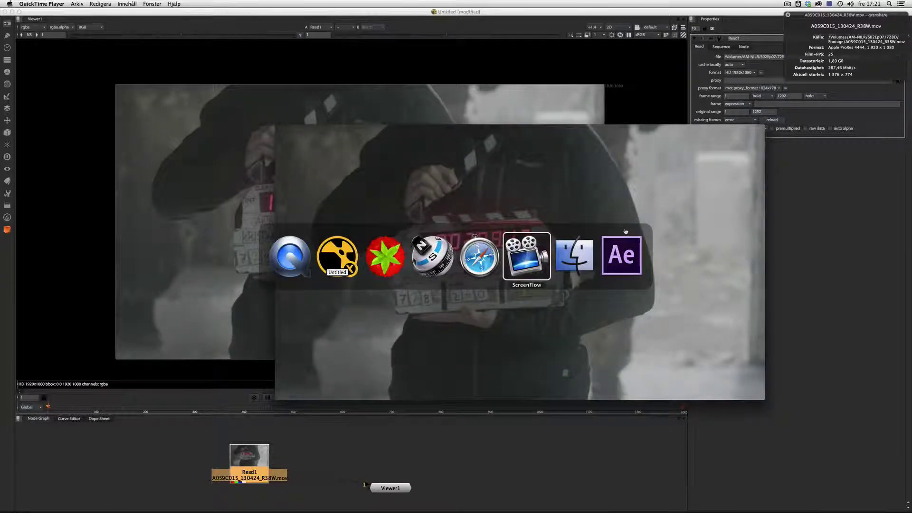
key("super+Tab")
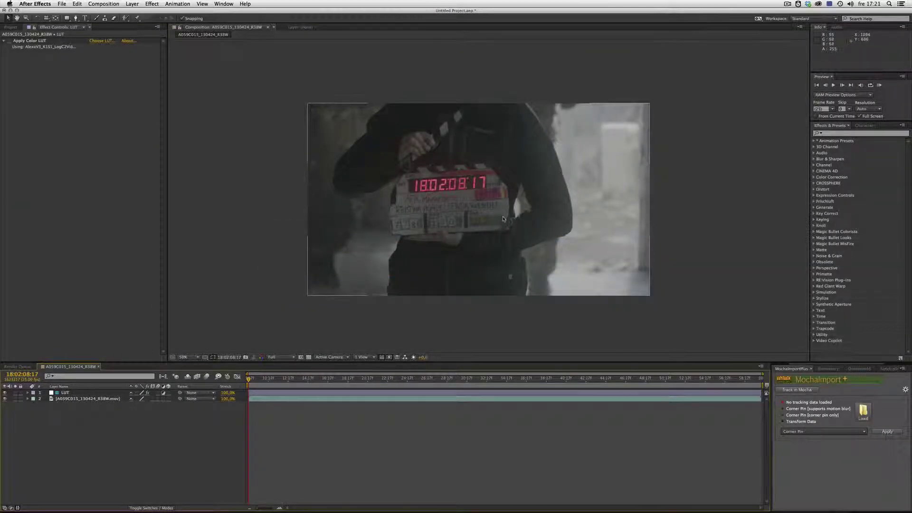
- Check the After Effects composition against the QuickTime clip, then go back to Nuke
scroll(503, 219, "up", 3)
scroll(503, 219, "down", 2)
key("super+Tab")
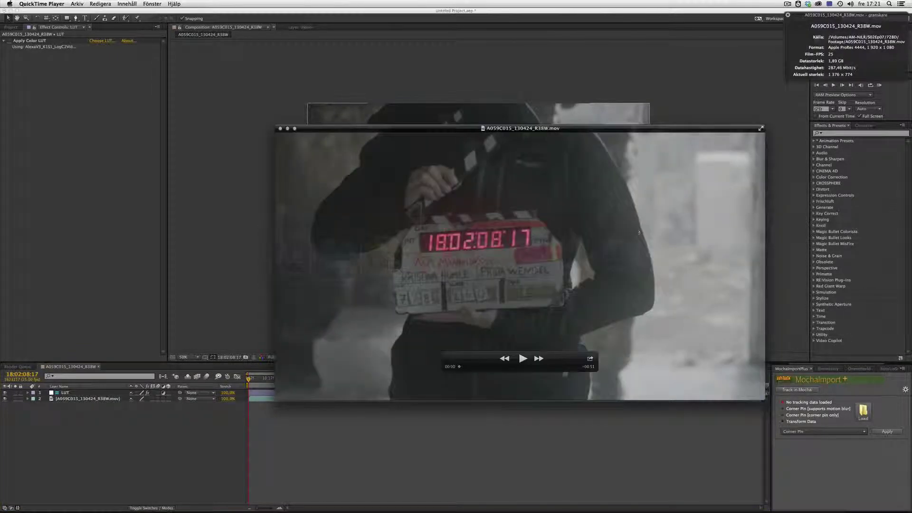
key("super+Tab")
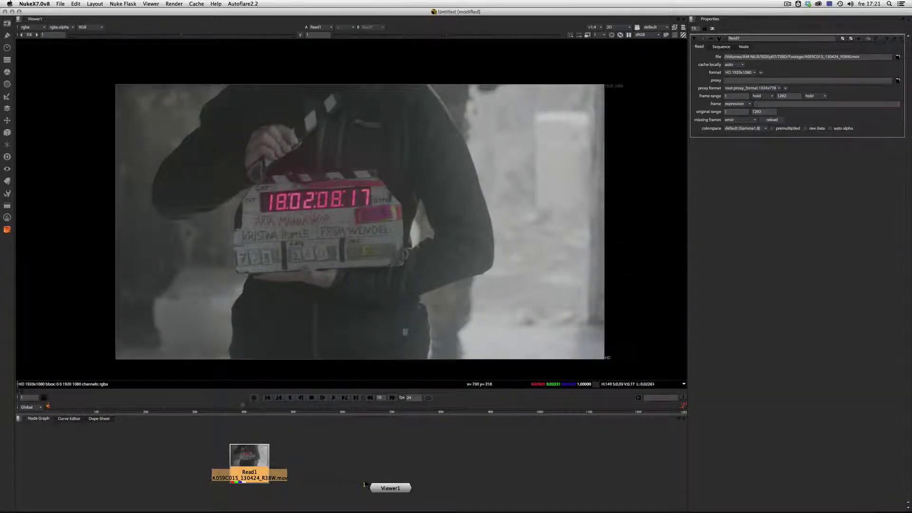
- Reposition the Read1 node and change its colorspace to AlexaV3LogC
left_click_drag(245, 468, 280, 454)
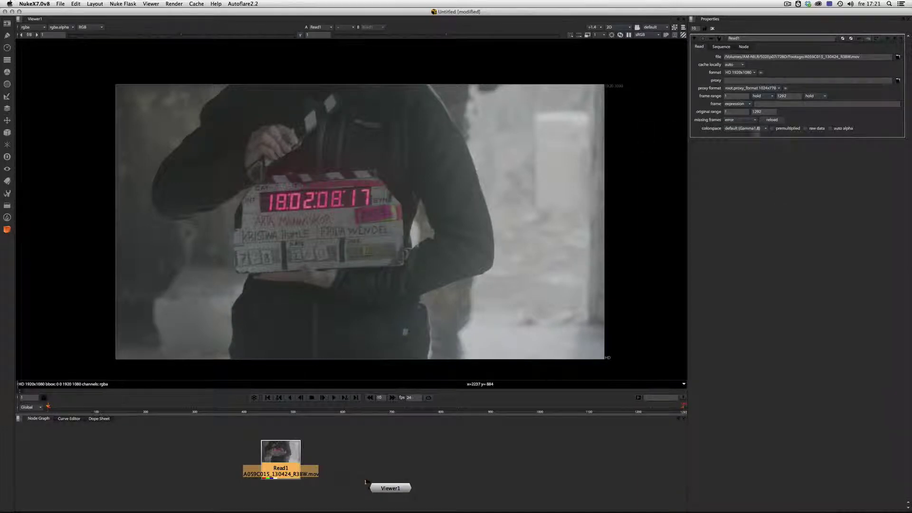
left_click(763, 130)
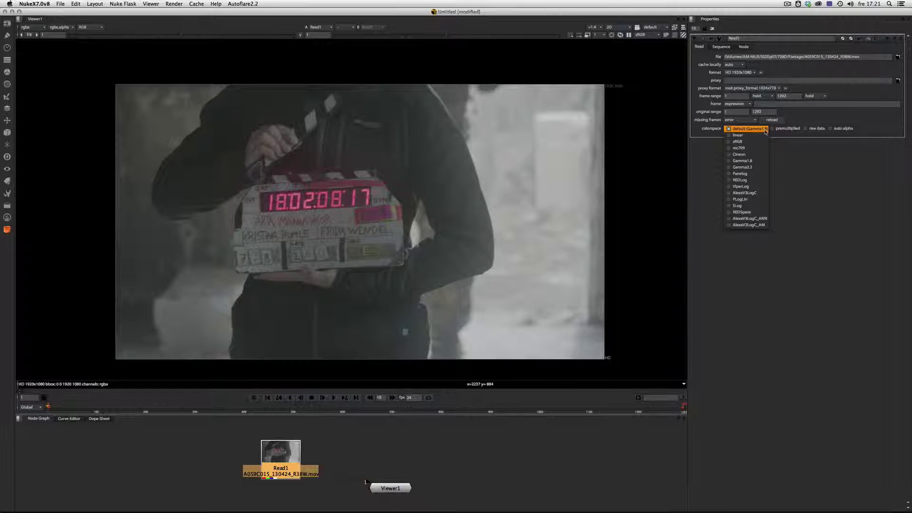
left_click(741, 193)
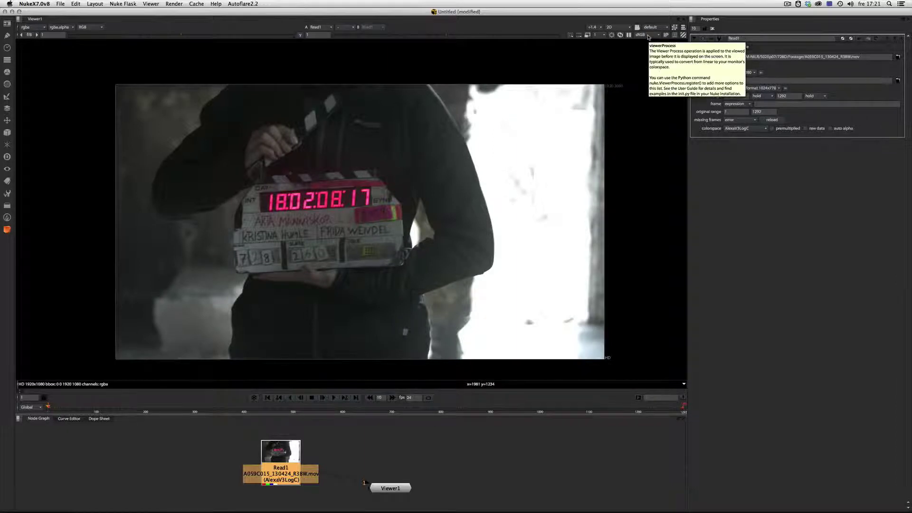
- In After Effects, enable the Apply Color LUT effect on the LUT layer
key("super+Tab")
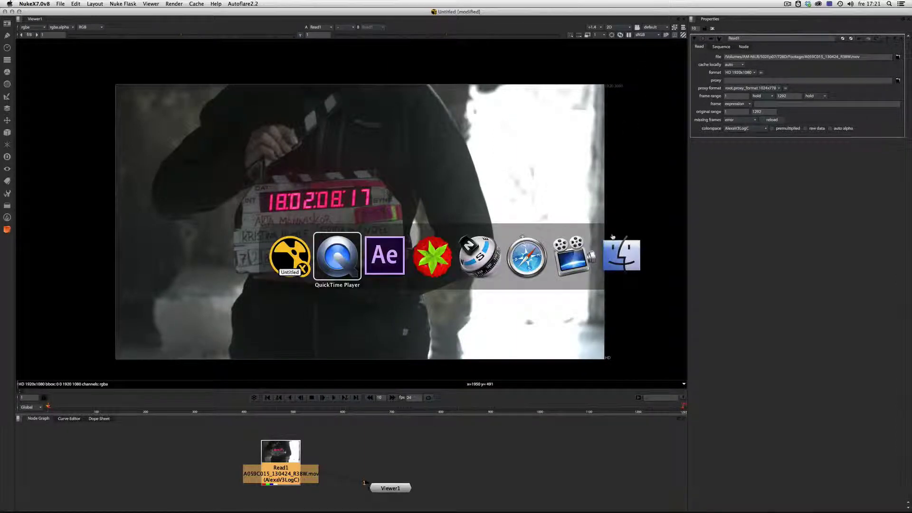
key("super+Tab")
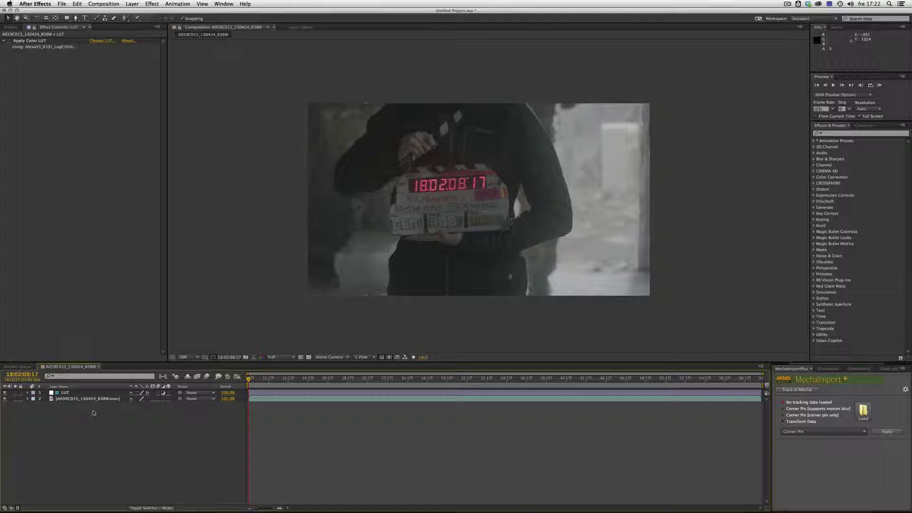
left_click(67, 393)
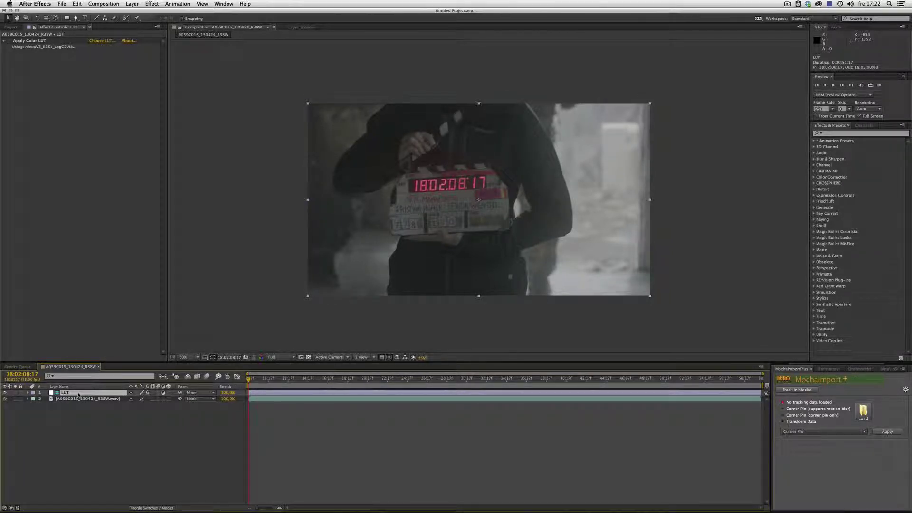
key("Return")
left_click(19, 41)
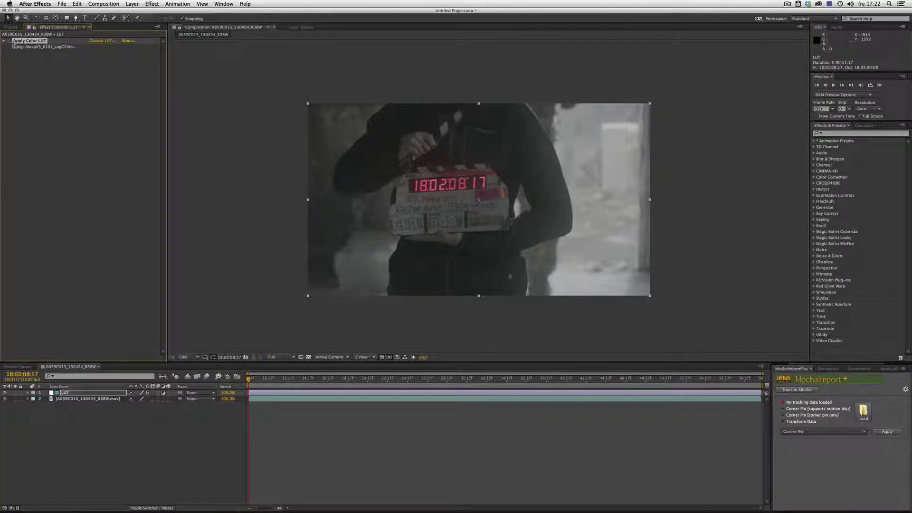
left_click(9, 41)
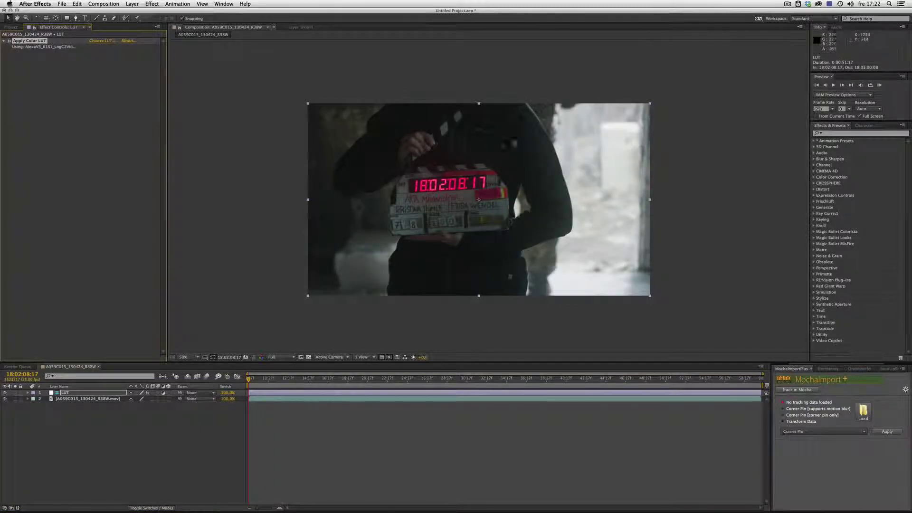
- Recentre the graded composition frame in the viewer before returning to Nuke
scroll(616, 142, "up", 1)
scroll(672, 118, "up", 1)
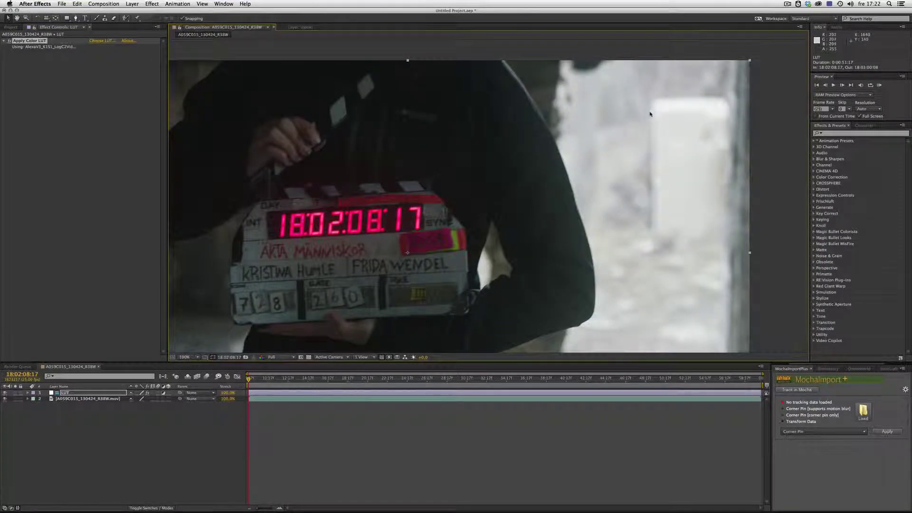
scroll(652, 113, "down", 1)
left_click_drag(552, 177, 598, 153)
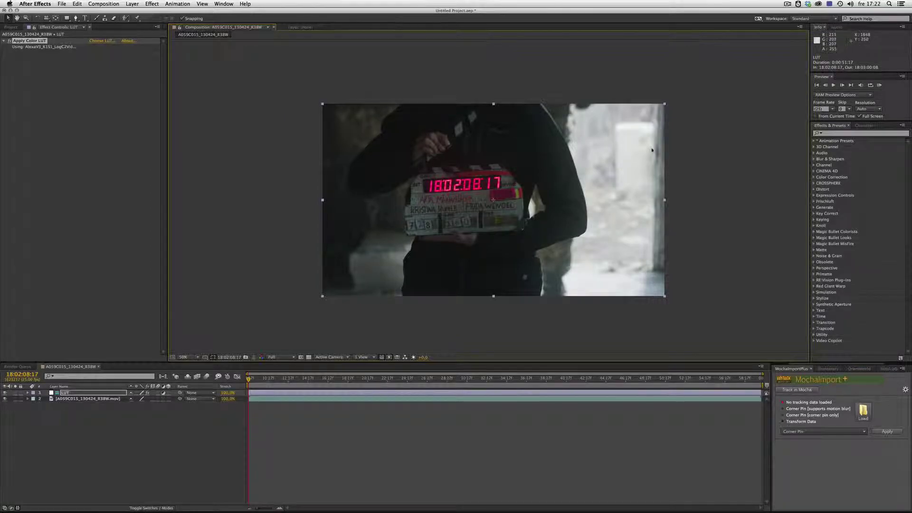
key("super+Tab")
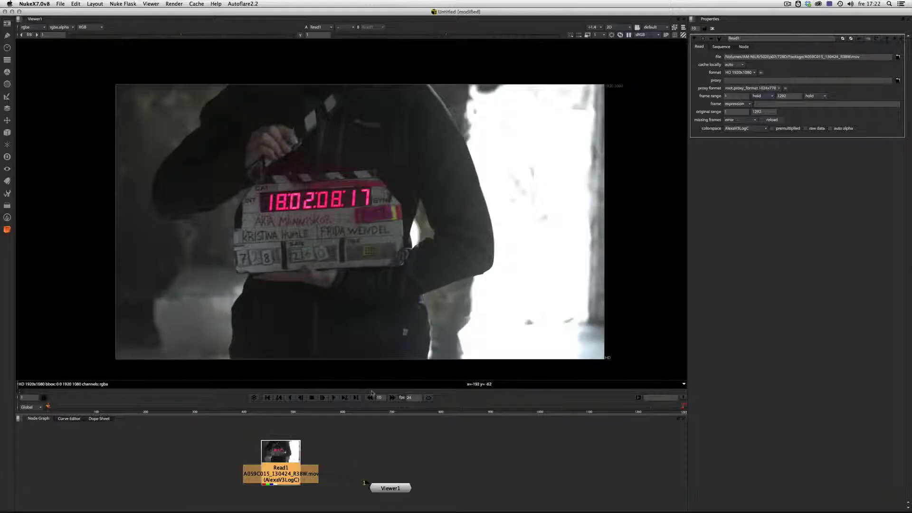
- Set Nuke's viewer LUT to AlexaNUKE709, then go to the .nuke folder in Path Finder
left_click(650, 35)
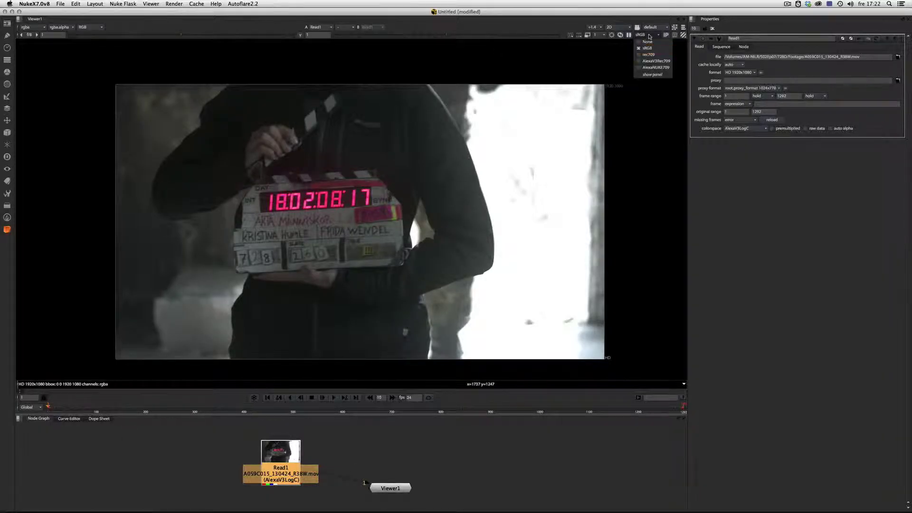
left_click(651, 68)
left_click(652, 68)
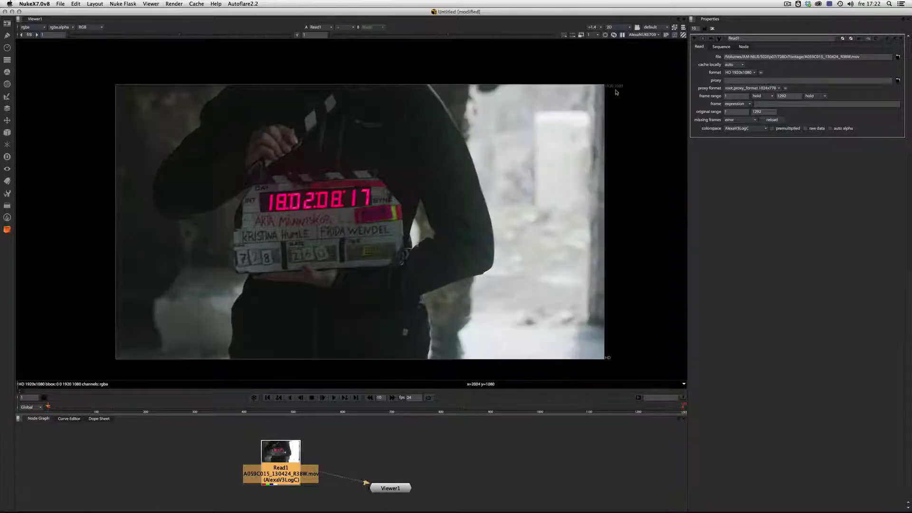
key("super+Tab")
key("super+Tab")
key("super+Tab")
key("super+Tab")
key("super+Tab")
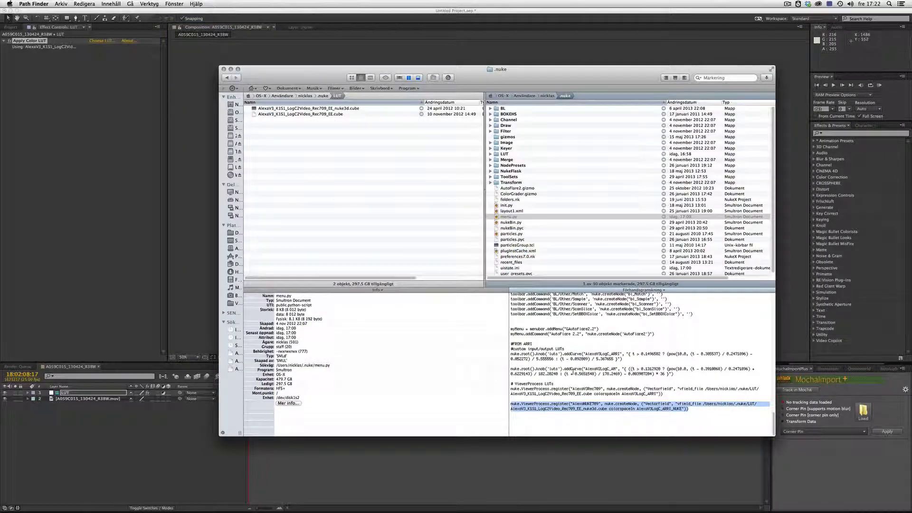
- Deselect the ViewerProcess lines in menu.py and switch back to the A059C015 comp in After Effects
left_click(539, 411)
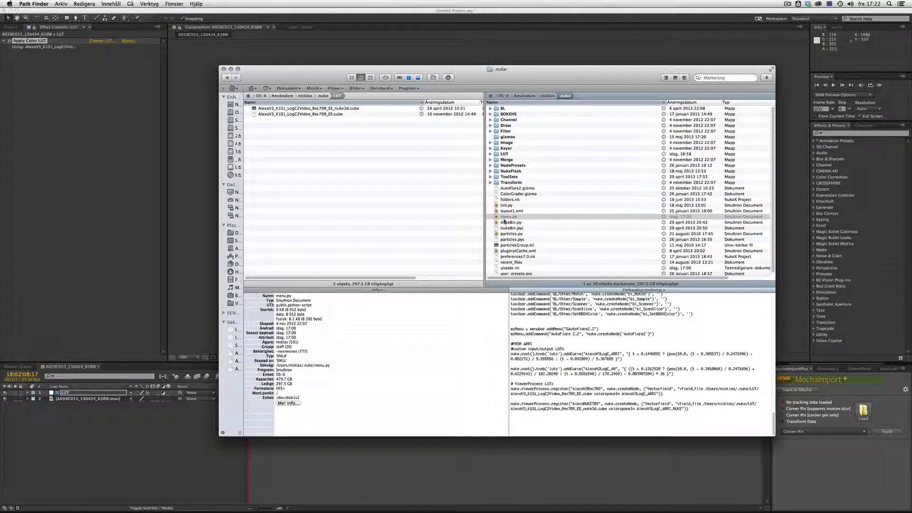
key("super+Tab")
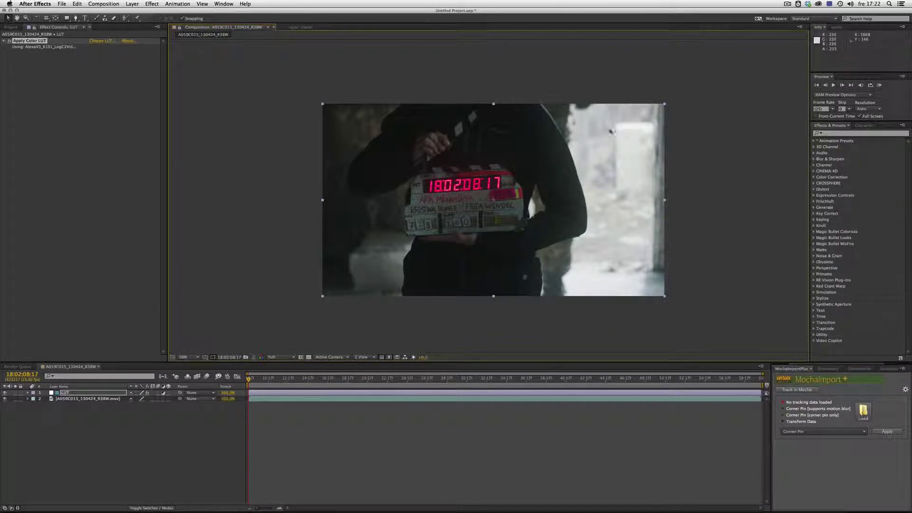
key("super+Tab")
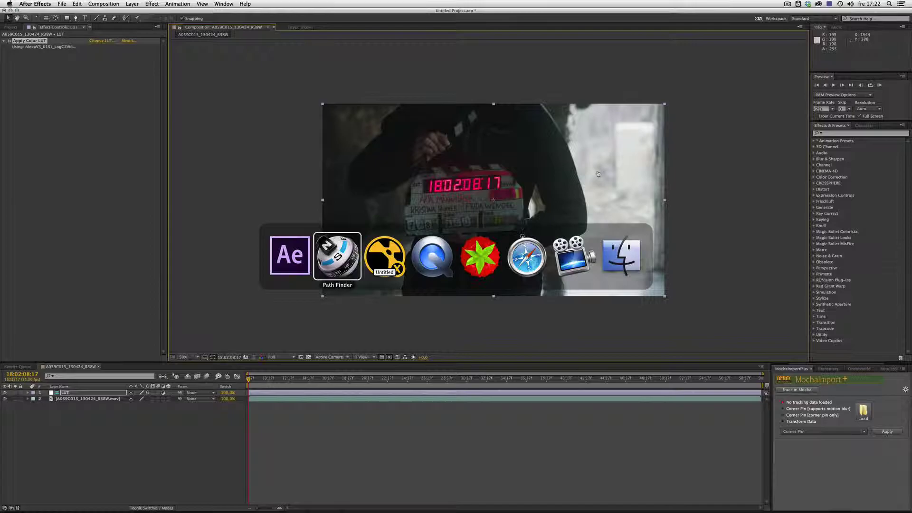
key("super+Tab")
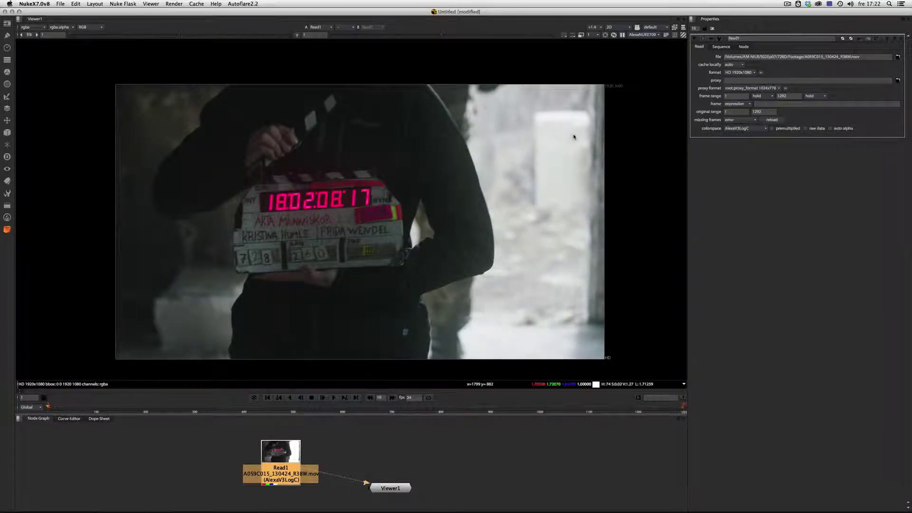
key("super+Tab")
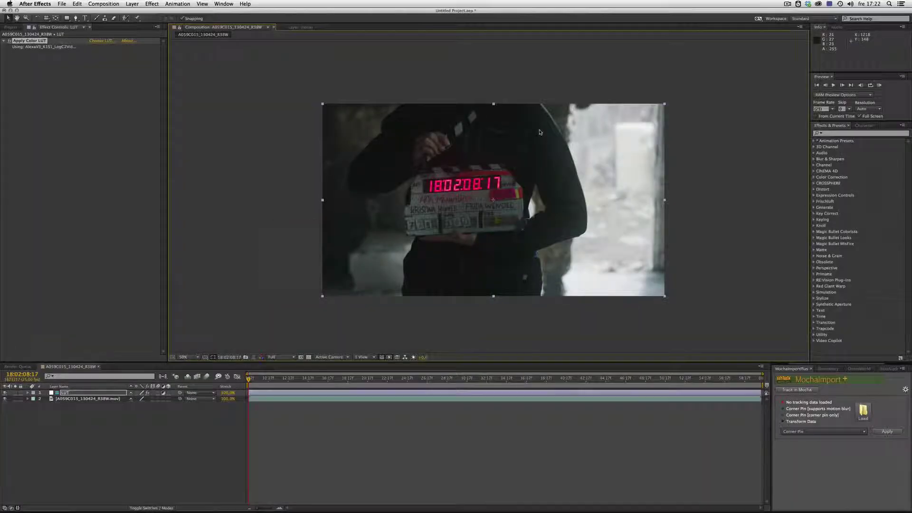
key("super+Tab")
key("super+Tab")
key("super+Tab")
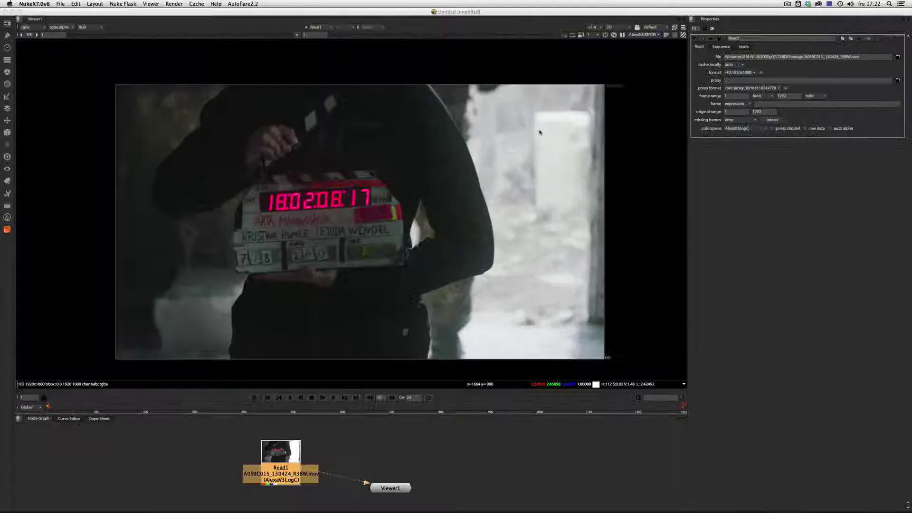
key("super+Tab")
key("super+Tab")
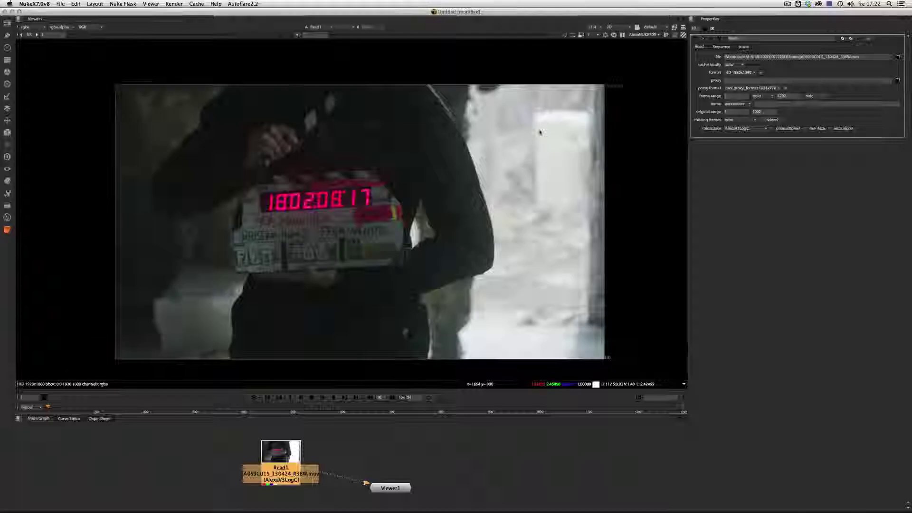
key("super+Tab")
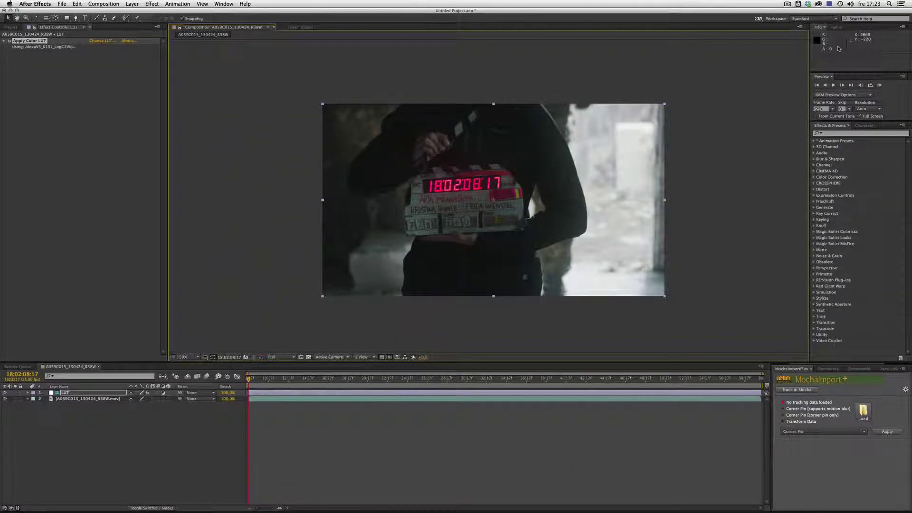